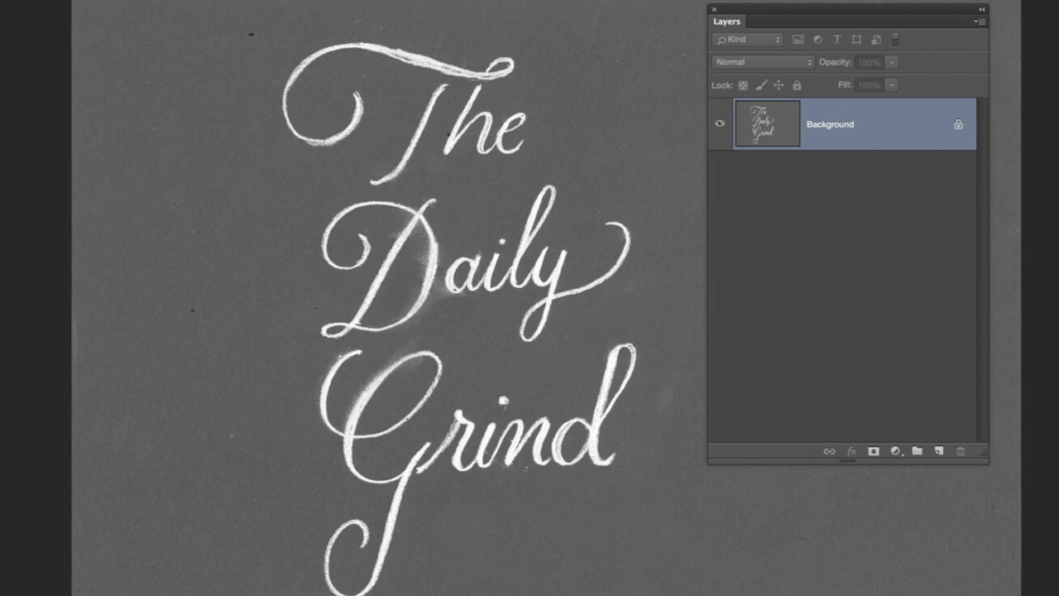
pyautogui.click(51, 0)
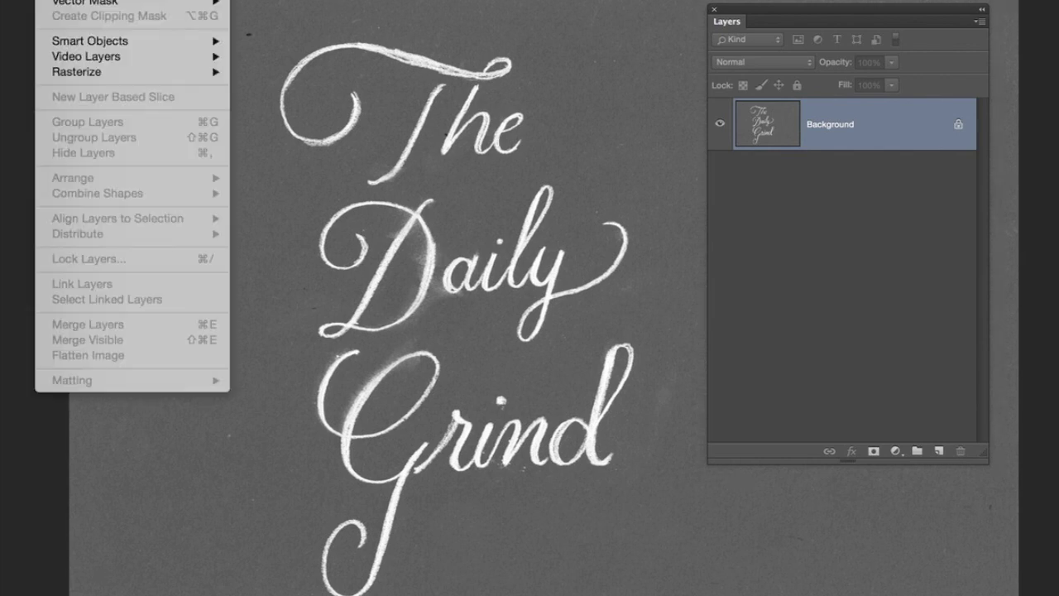
pyautogui.moveTo(132, 0)
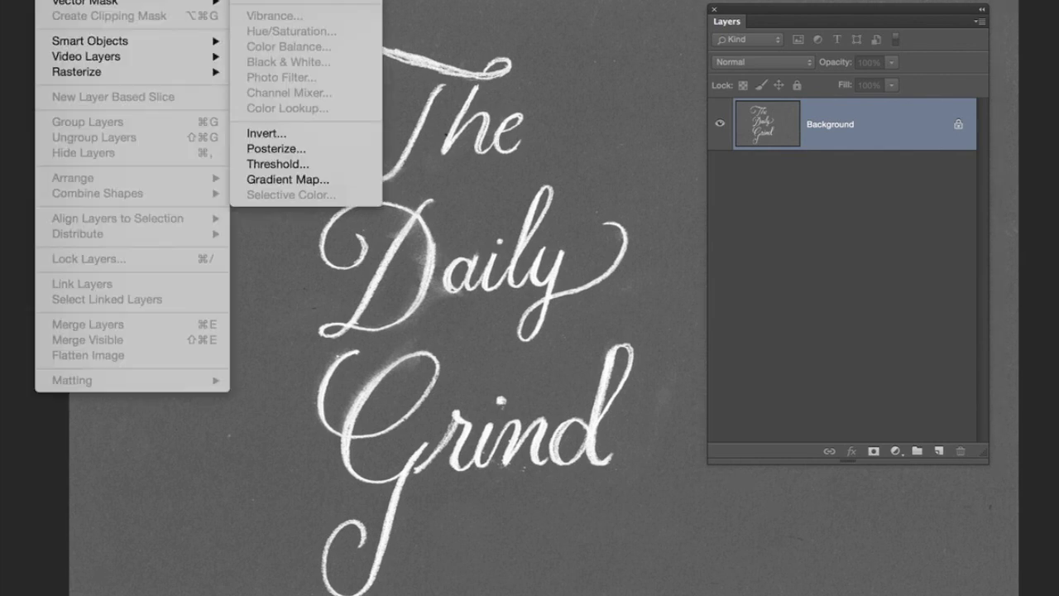
pyautogui.click(604, 38)
# - Apply Levels to the scanned lettering with the black input at 71 and the white input at 213
pyautogui.press('super+l')
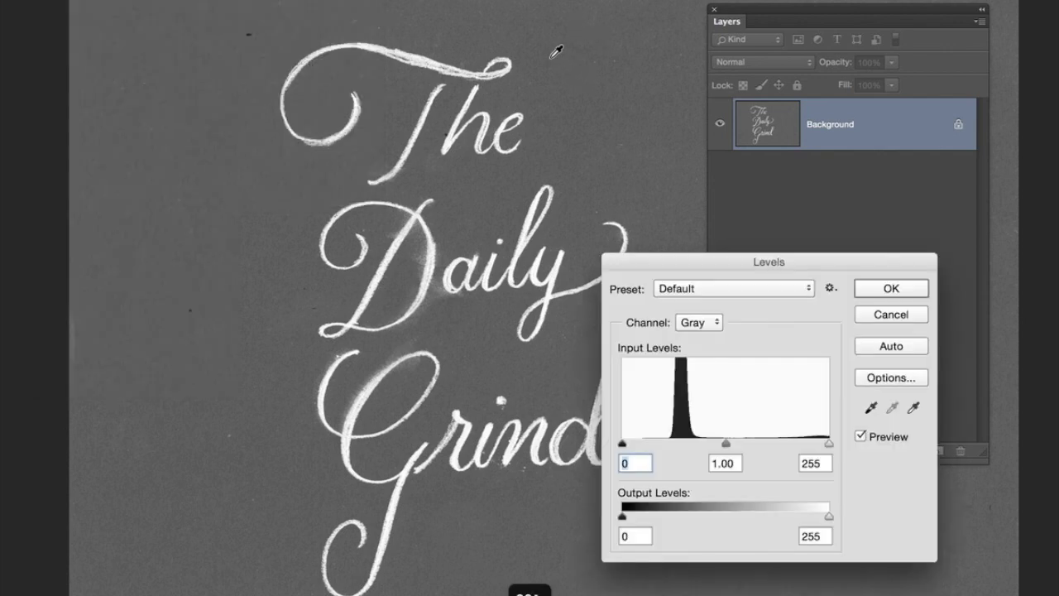
pyautogui.moveTo(761, 261); pyautogui.dragTo(844, 235)
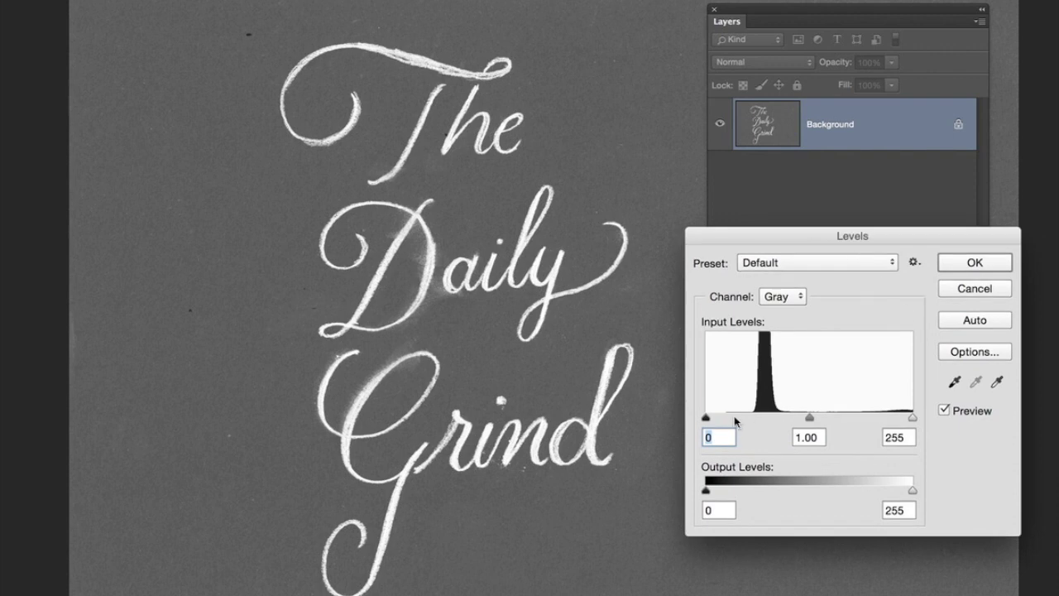
pyautogui.moveTo(705, 420); pyautogui.dragTo(762, 419)
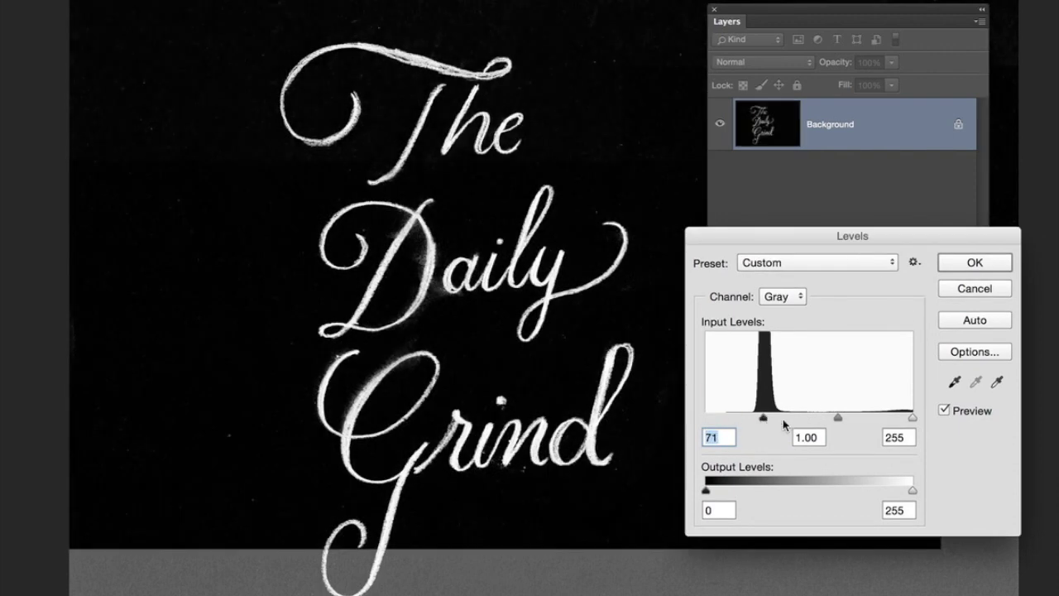
pyautogui.moveTo(911, 417); pyautogui.dragTo(878, 416)
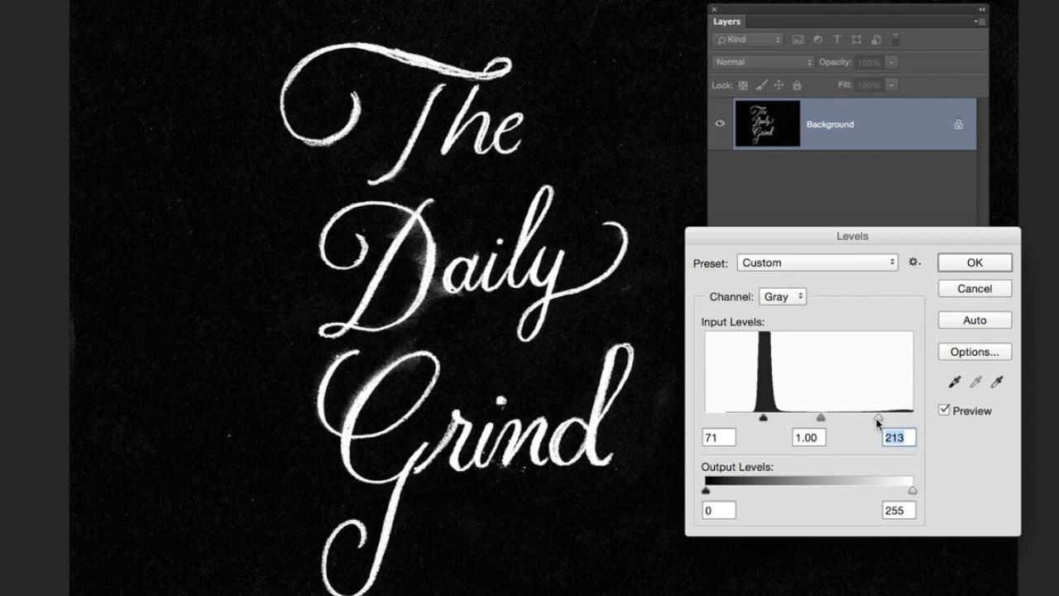
pyautogui.click(975, 261)
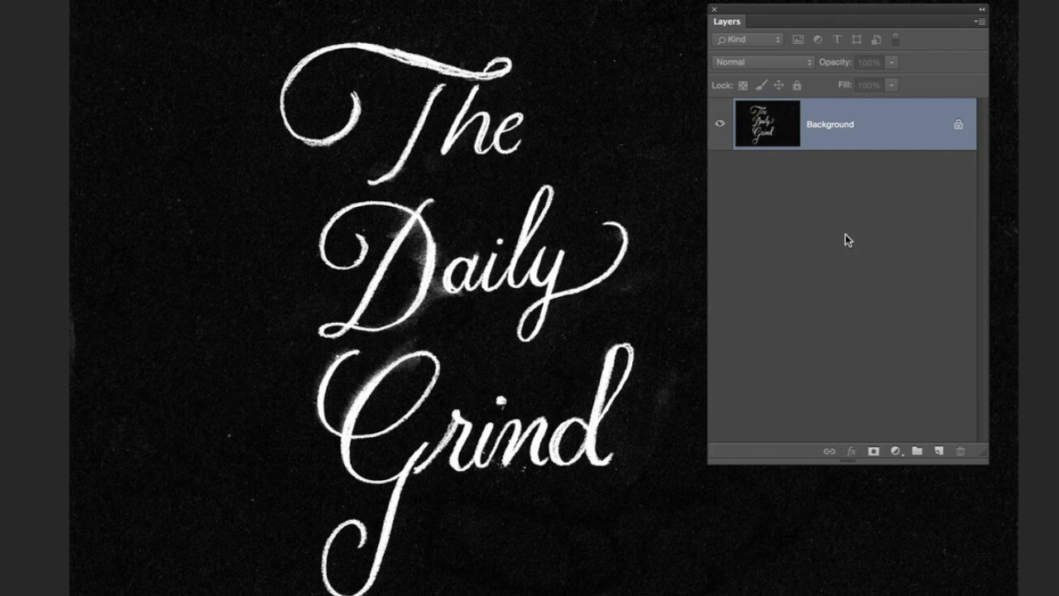
# - Invert the image to black lettering on white and convert the locked Background into a regular layer
pyautogui.press('super+i')
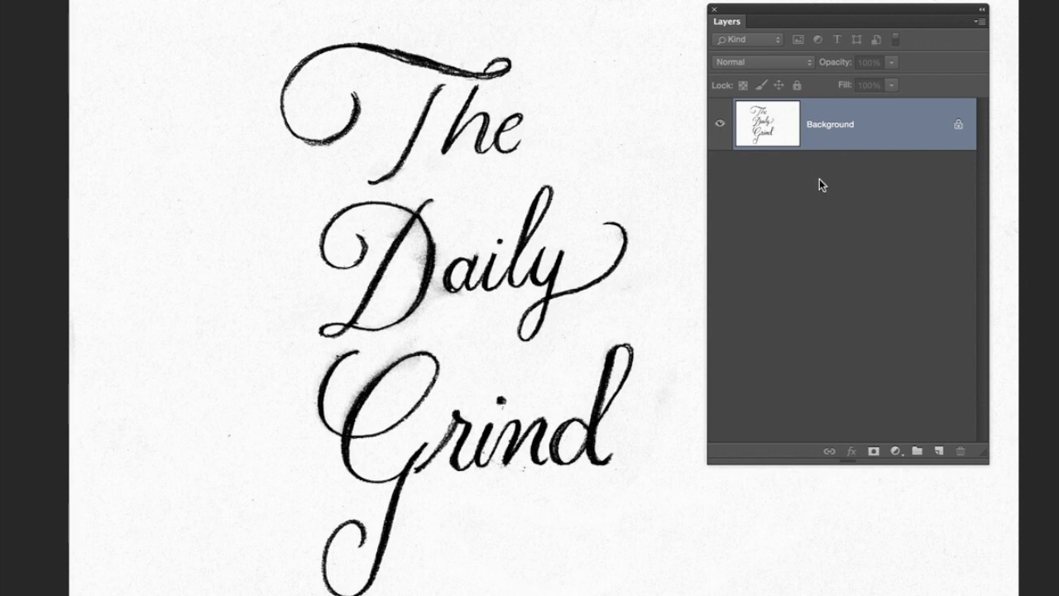
pyautogui.doubleClick(877, 147)
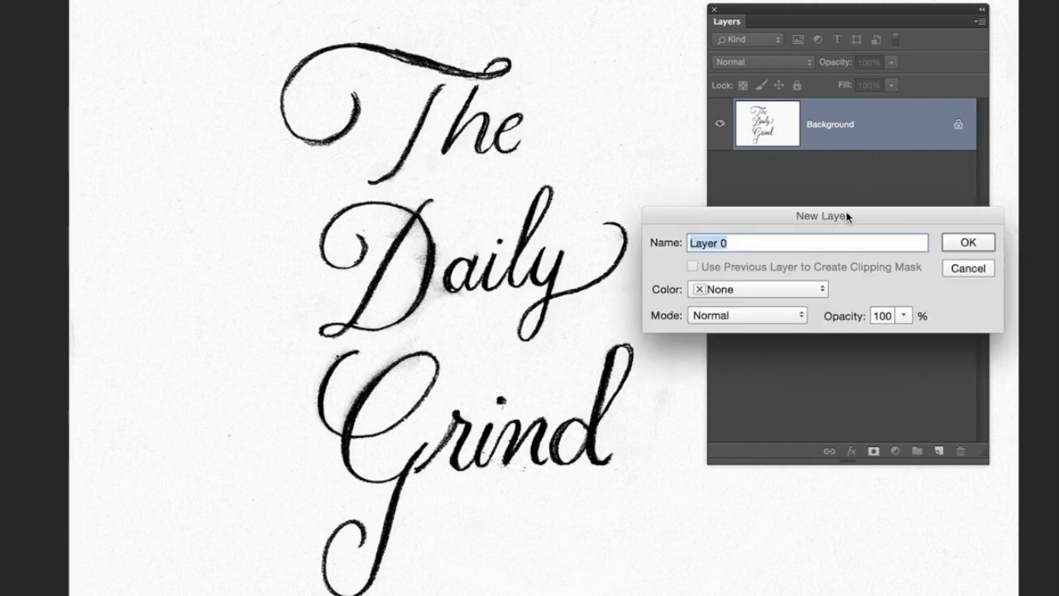
pyautogui.click(967, 242)
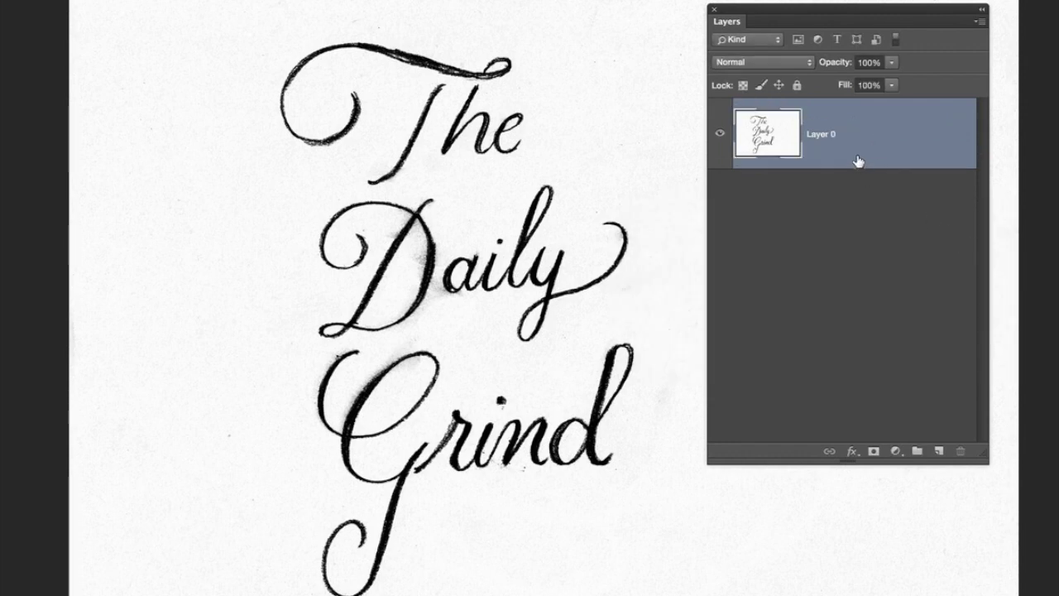
# - Hide the white paper using Blend If on This Layer, splitting the white slider to 0 / 255
pyautogui.doubleClick(858, 161)
pyautogui.moveTo(637, 171); pyautogui.dragTo(573, 114)
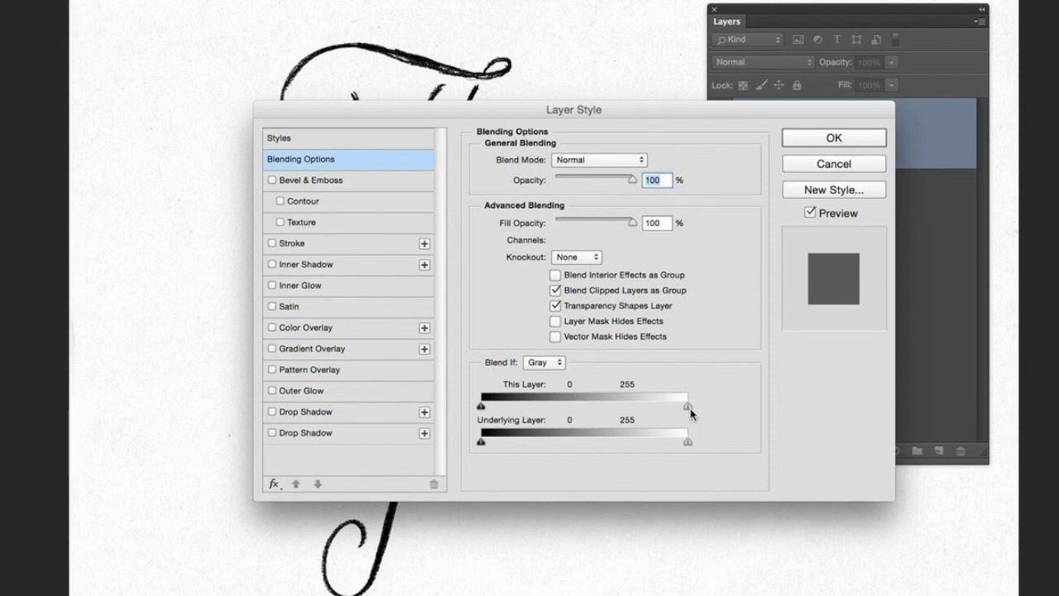
pyautogui.moveTo(688, 406)
pyautogui.mouseDown()
pyautogui.moveTo(621, 418)
pyautogui.moveTo(673, 420)
pyautogui.moveTo(675, 407)
pyautogui.mouseUp()
pyautogui.press('alt')
pyautogui.moveTo(685, 407); pyautogui.dragTo(481, 407)
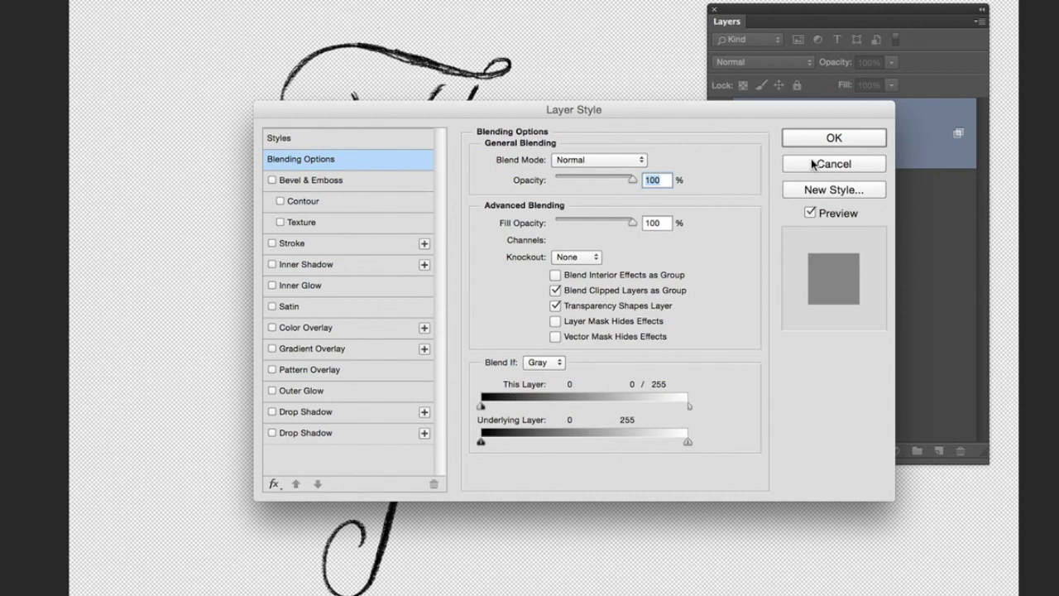
pyautogui.click(834, 139)
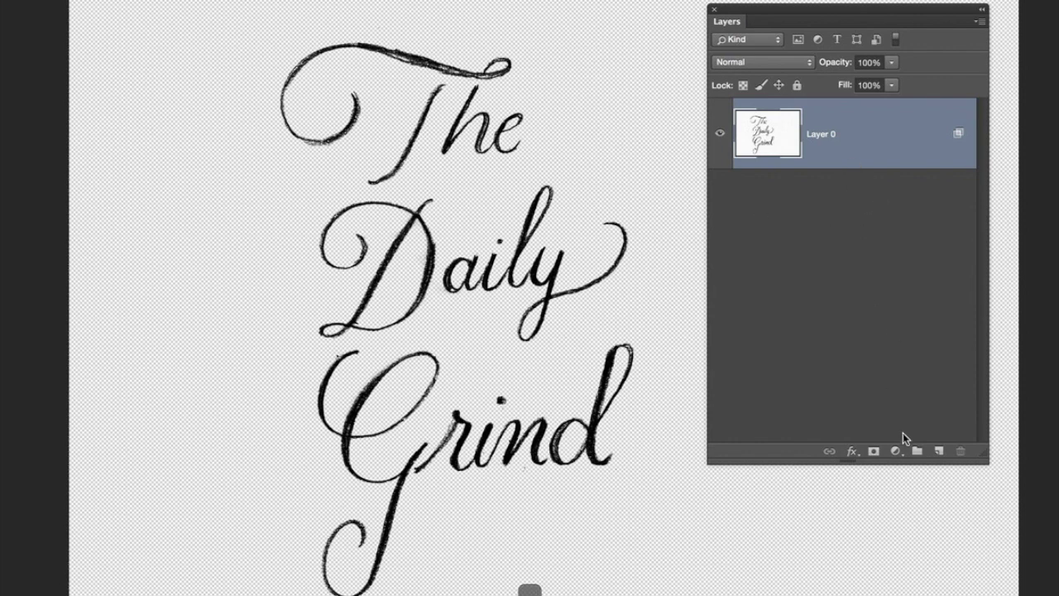
# - Add an empty layer above the lettering and merge both layers to make the transparency permanent
pyautogui.click(939, 451)
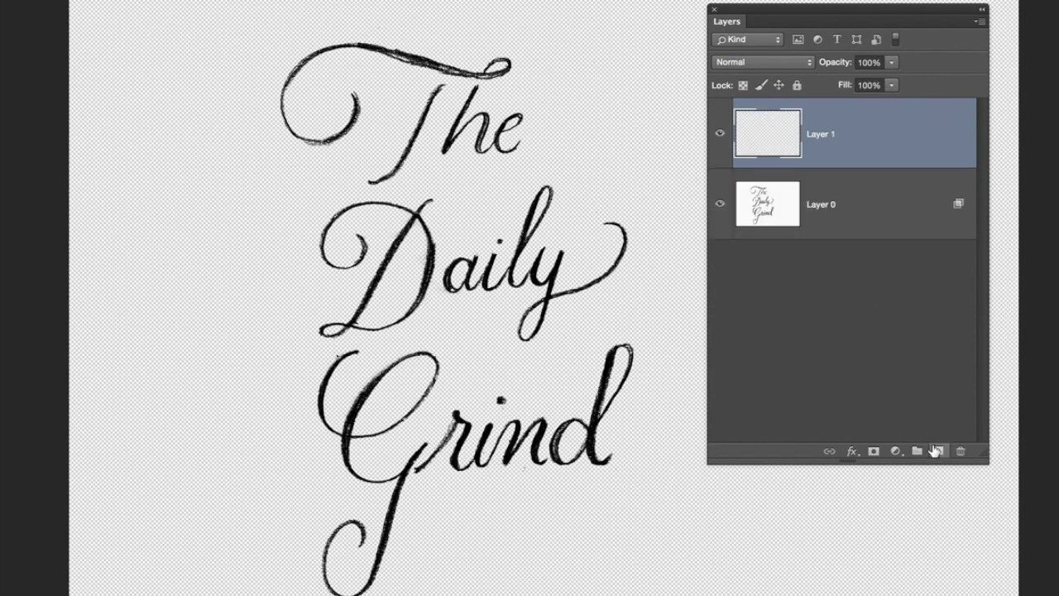
pyautogui.keyDown('shift'); pyautogui.click(881, 205); pyautogui.keyUp('shift')
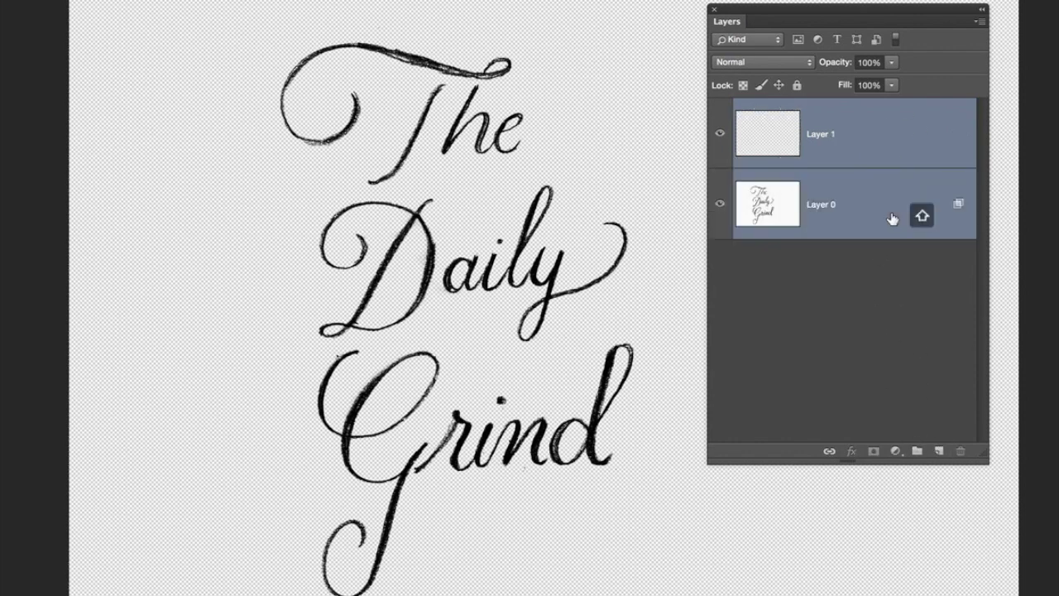
pyautogui.click(979, 22)
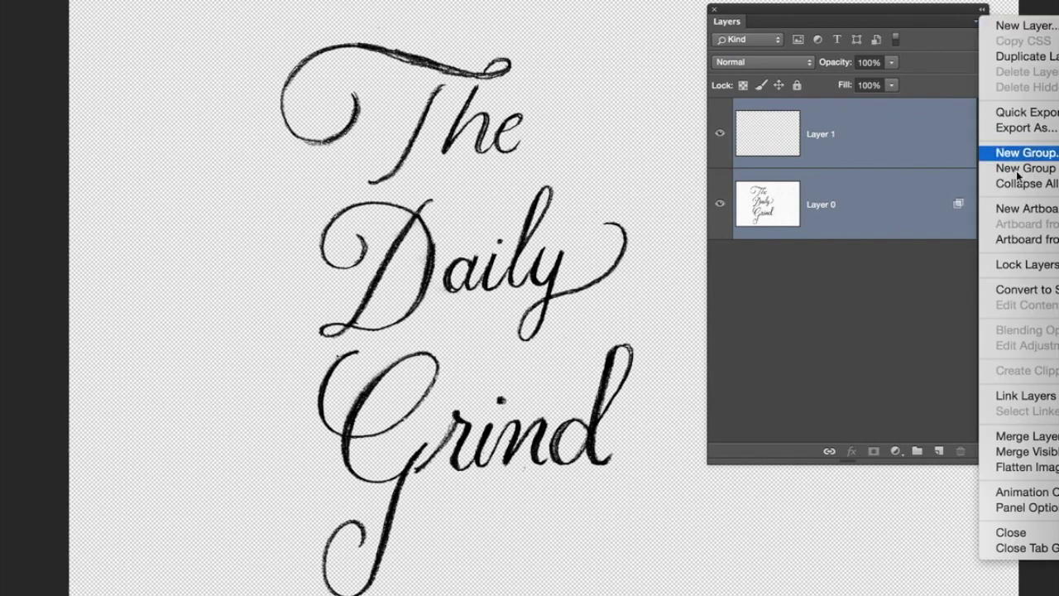
pyautogui.click(1044, 442)
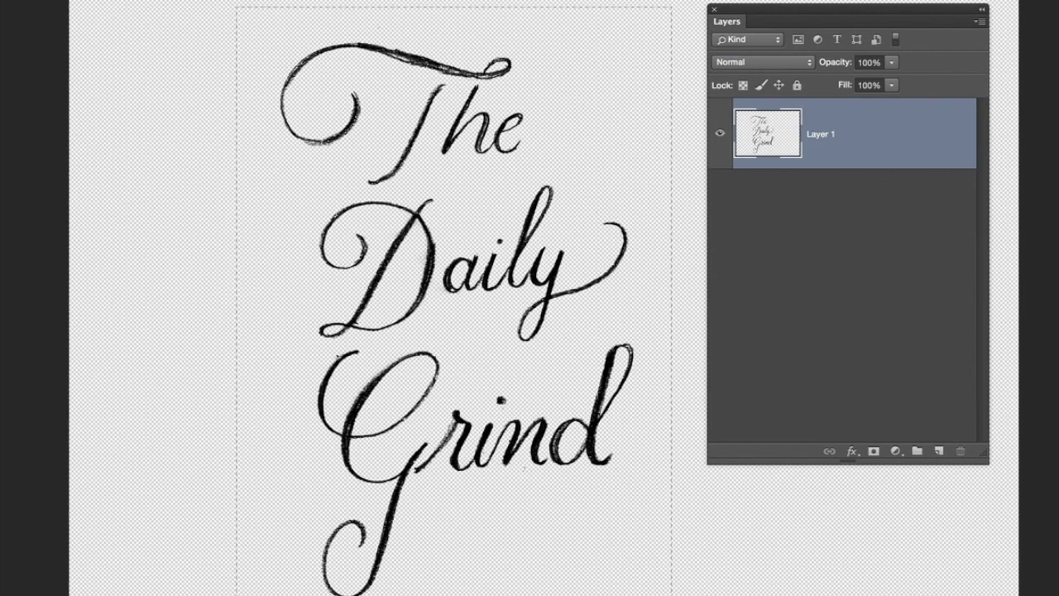
# - Copy the lettering, paste it into the workshop photo document, and shift it slightly up and to the left
pyautogui.press('super+c')
pyautogui.hotkey('ctrl', 'd')
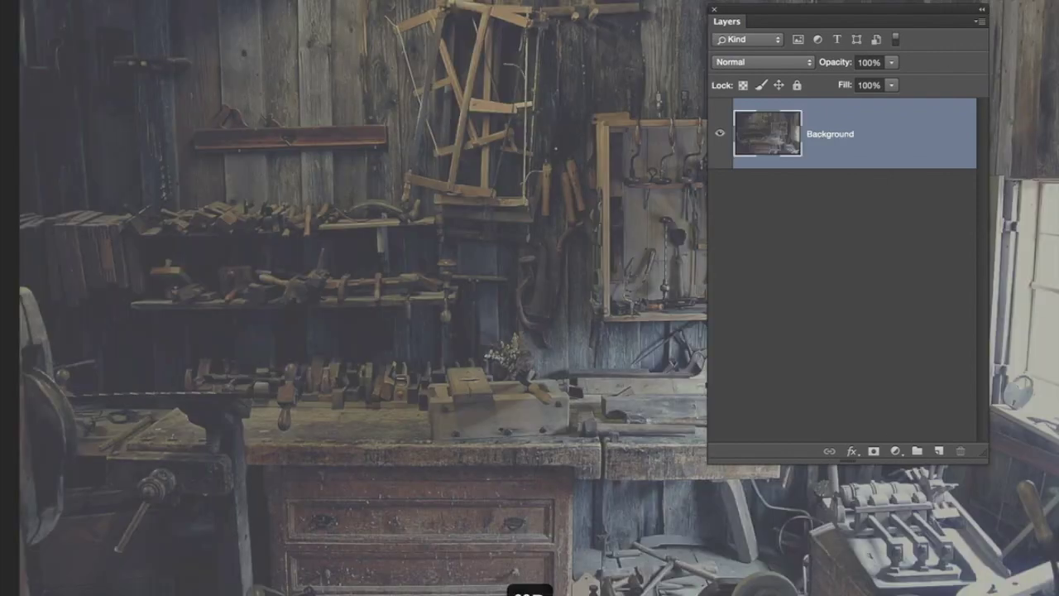
pyautogui.hotkey('ctrl', 'v')
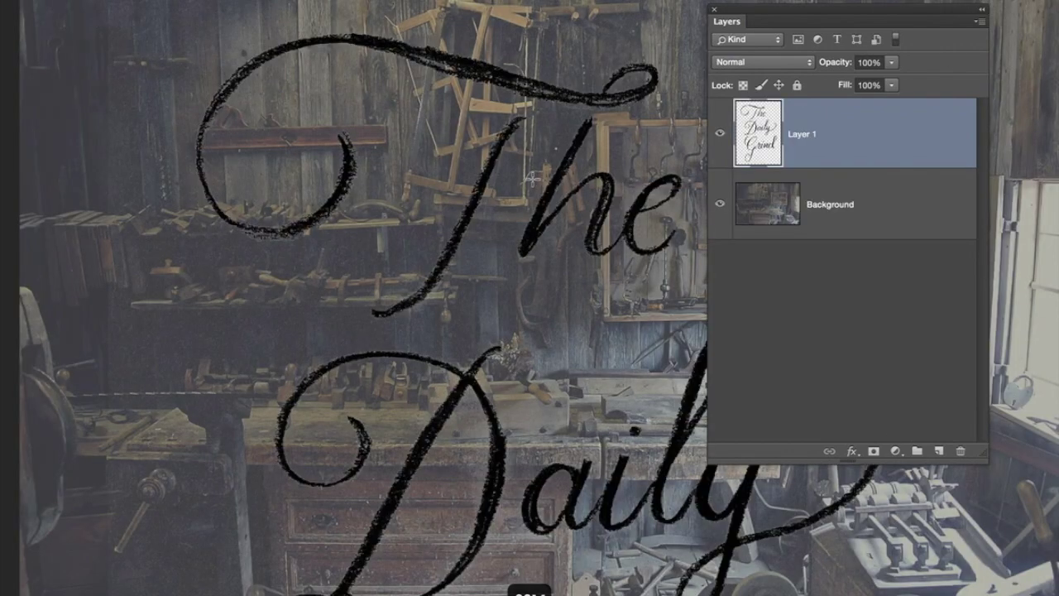
pyautogui.moveTo(513, 195); pyautogui.dragTo(473, 145)
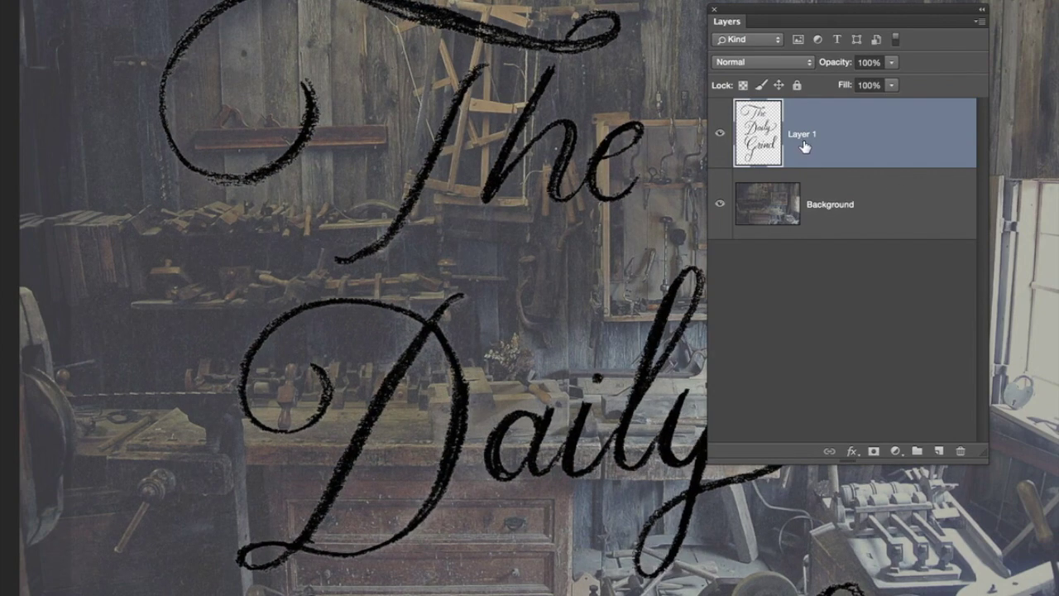
# - Convert the pasted lettering layer to a smart object and place it inside a new, collapsed layer group
pyautogui.rightClick(830, 150)
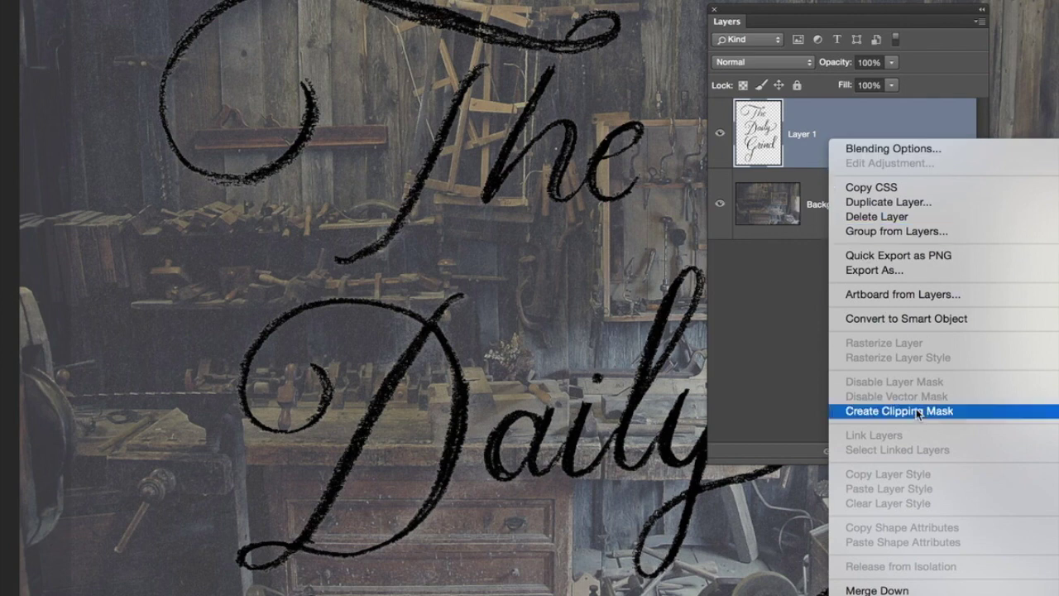
pyautogui.click(915, 320)
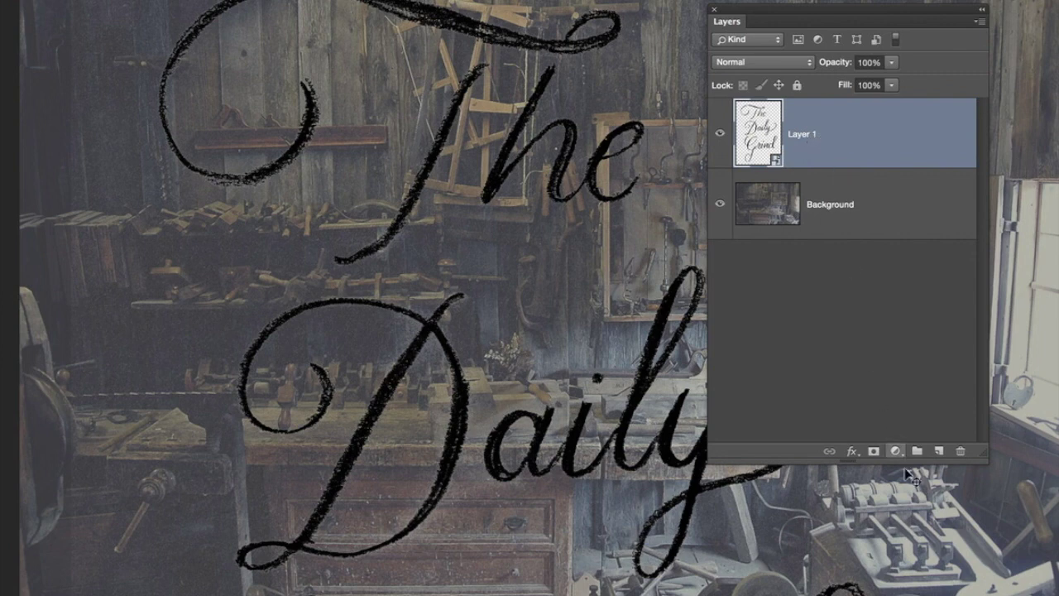
pyautogui.click(917, 452)
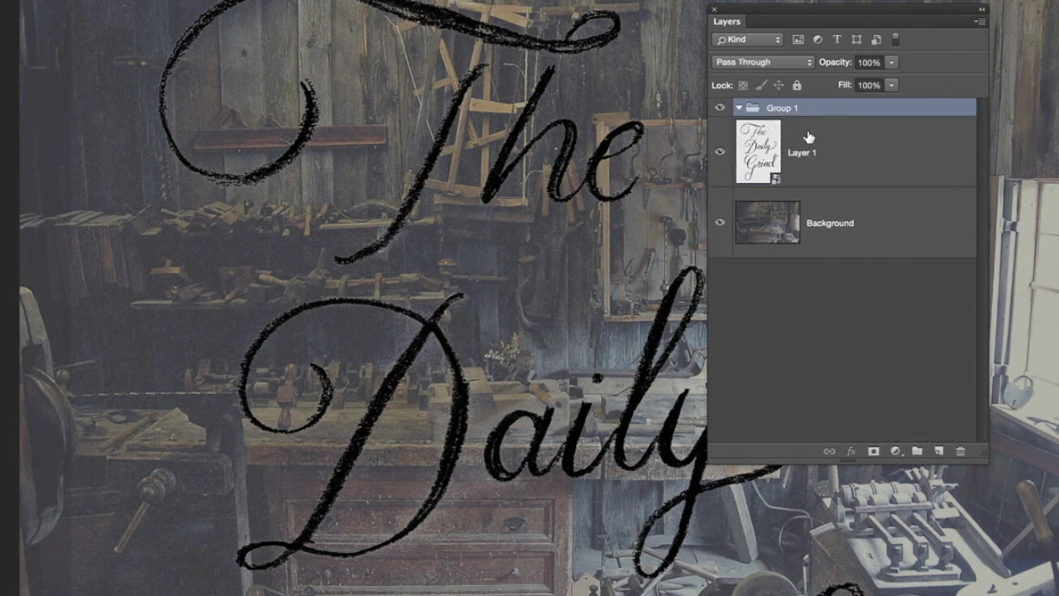
pyautogui.moveTo(858, 137); pyautogui.dragTo(863, 108)
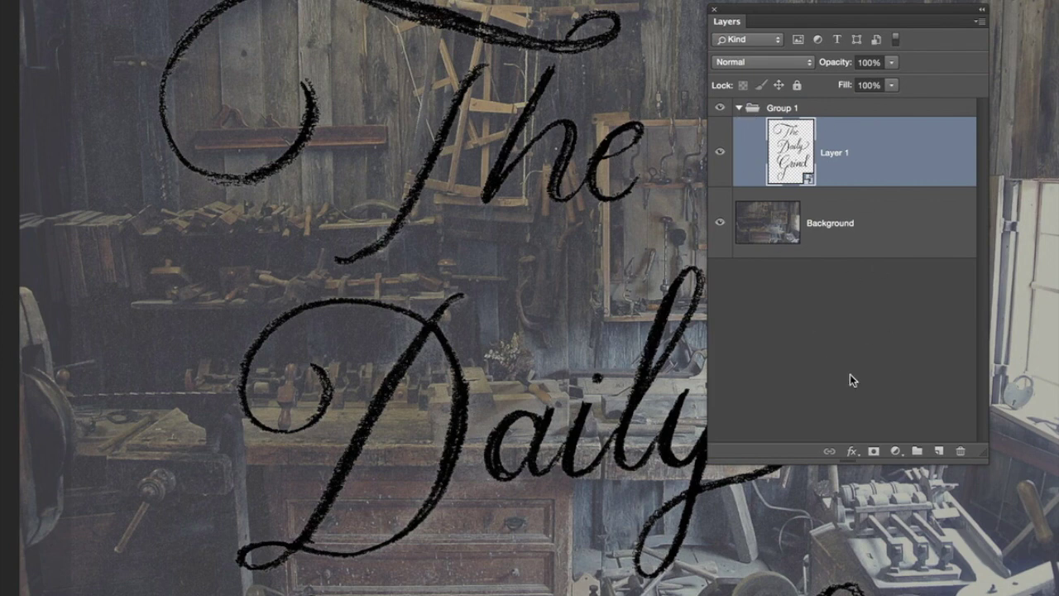
pyautogui.click(739, 108)
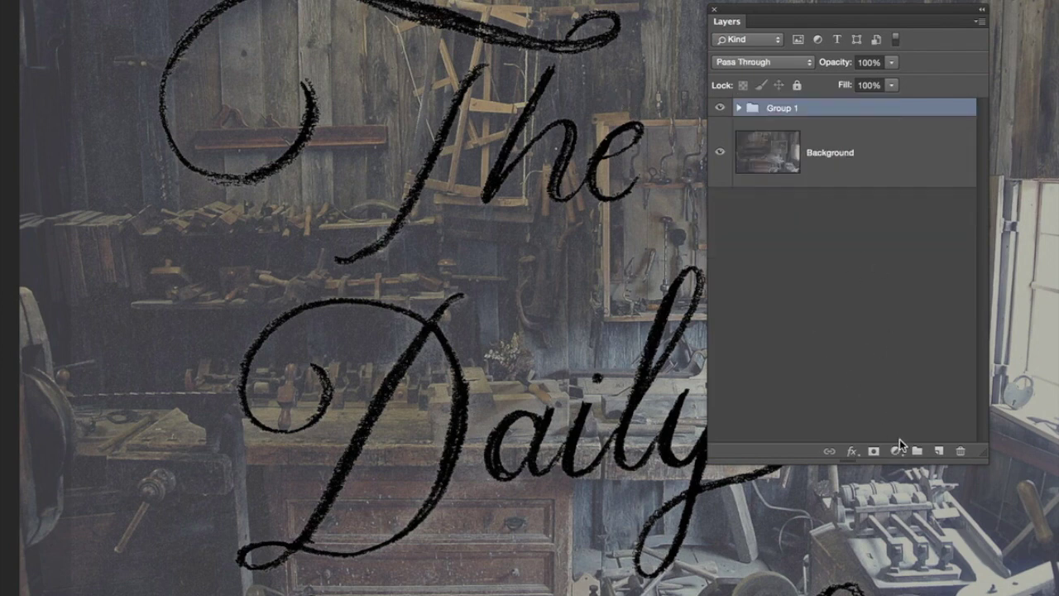
# - Add a white Solid Color fill layer above the lettering group and clip it to that group
pyautogui.click(896, 450)
pyautogui.click(920, 462)
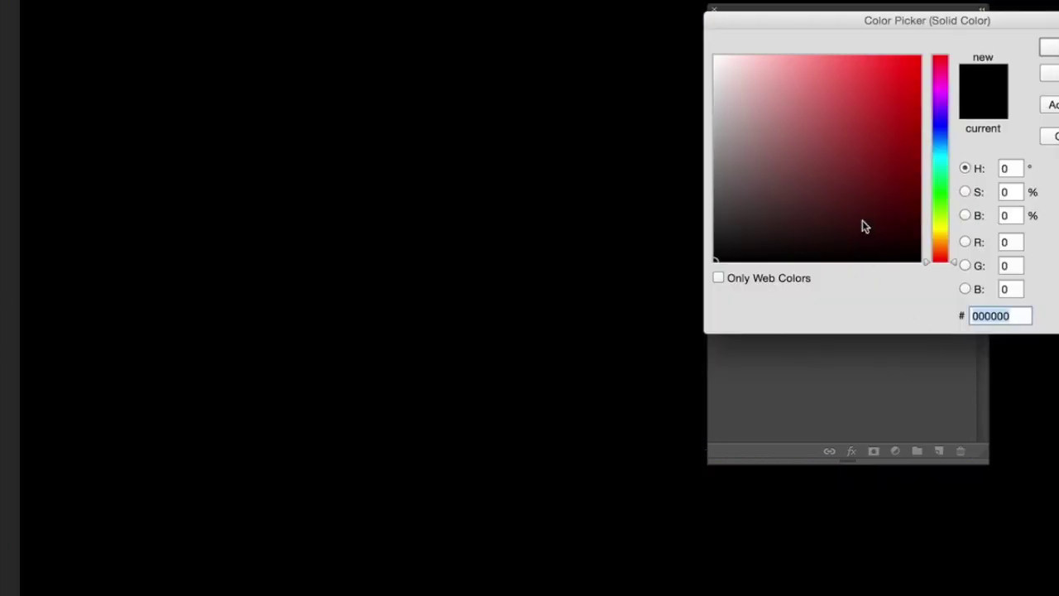
pyautogui.moveTo(759, 105); pyautogui.dragTo(713, 54)
pyautogui.press('Return')
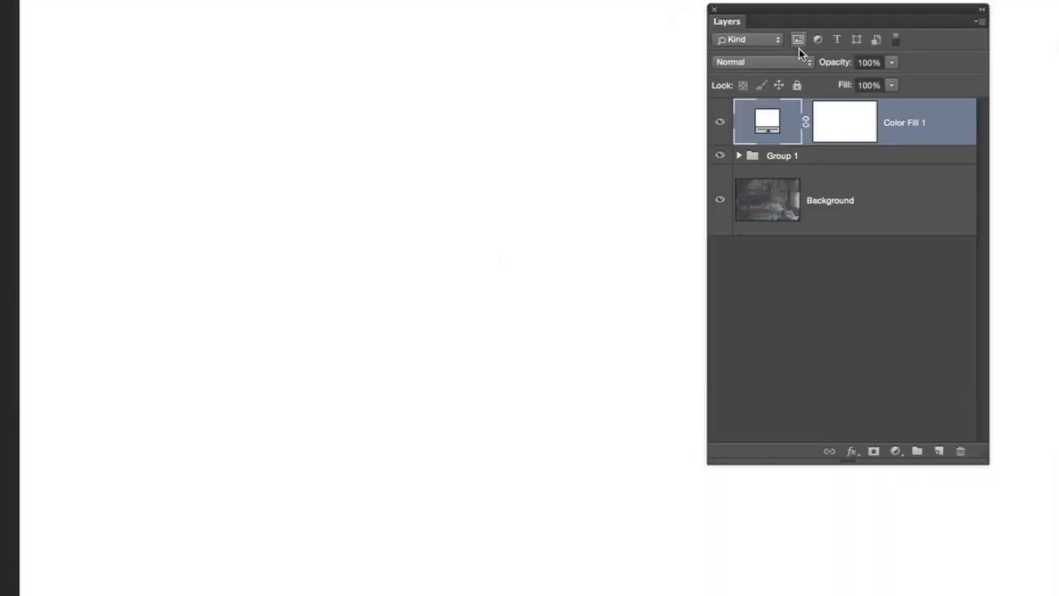
pyautogui.keyDown('alt'); pyautogui.click(816, 143); pyautogui.keyUp('alt')
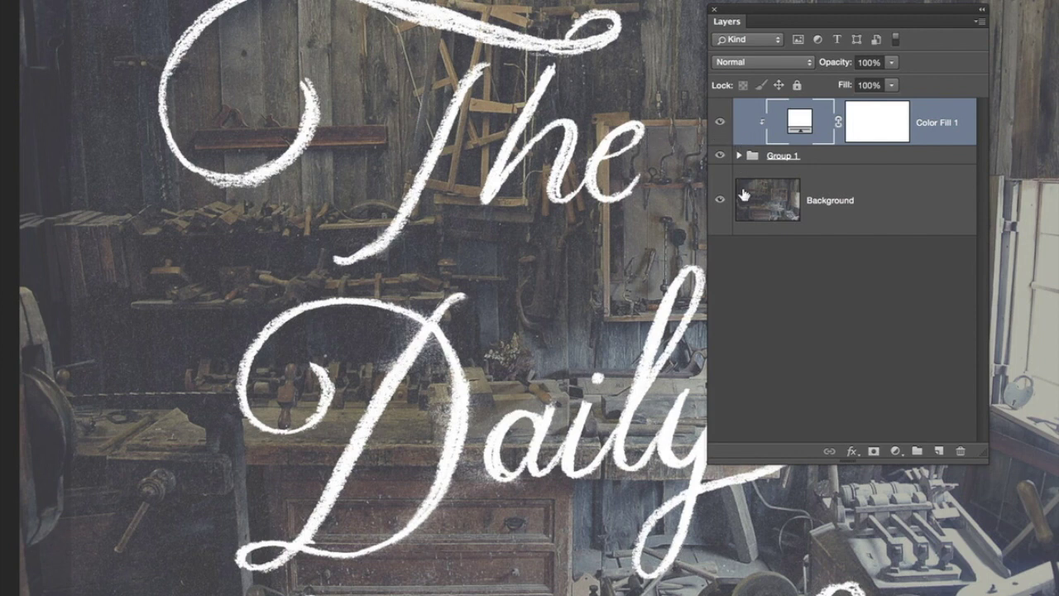
# - Scale the lettering smart object inside the group down so all three words fit within the photo
pyautogui.click(739, 155)
pyautogui.click(833, 211)
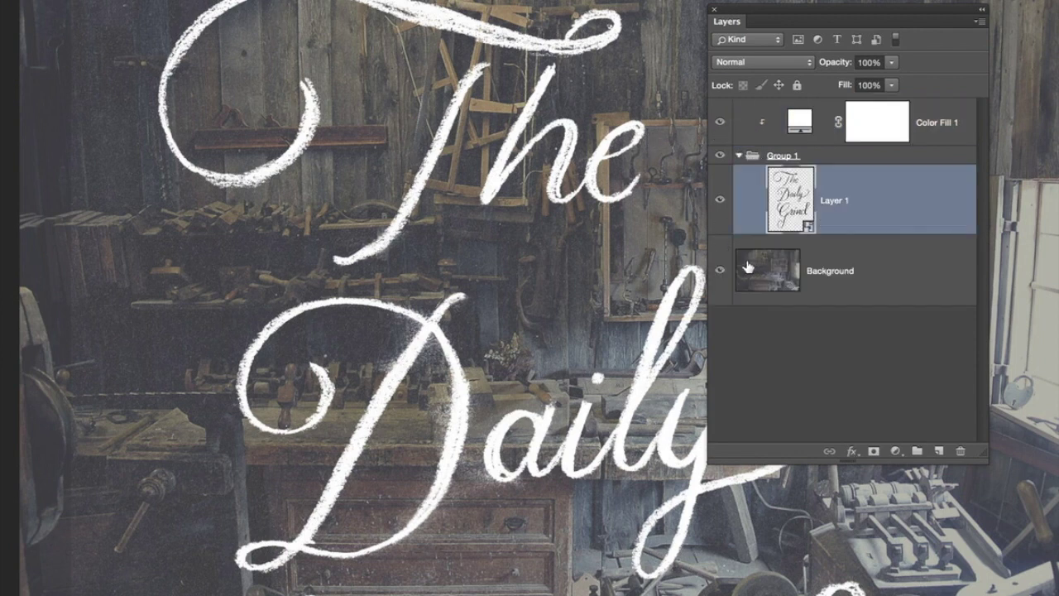
pyautogui.hotkey('ctrl', 't')
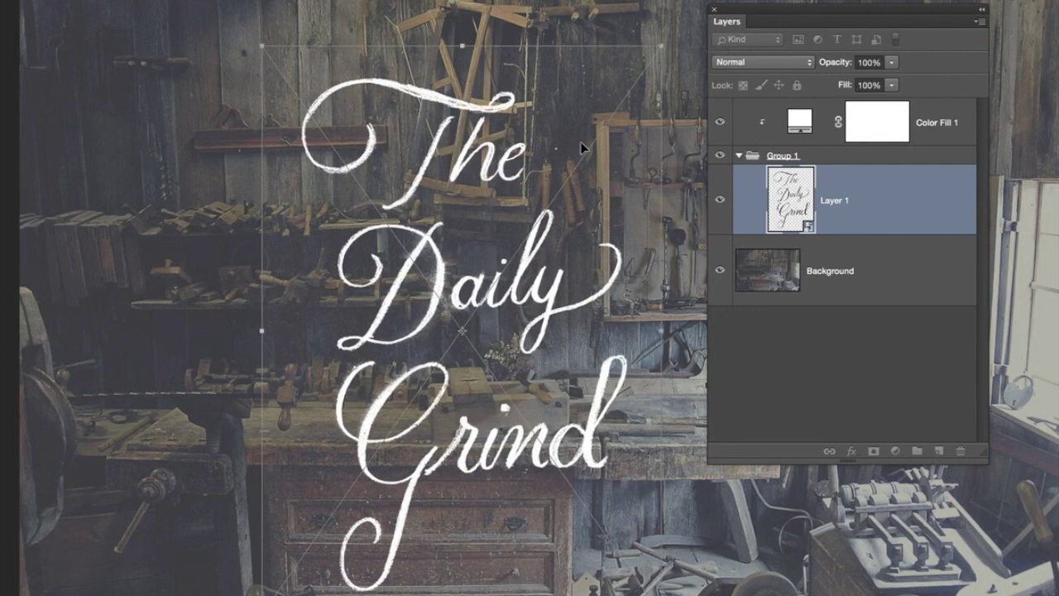
pyautogui.press('Return')
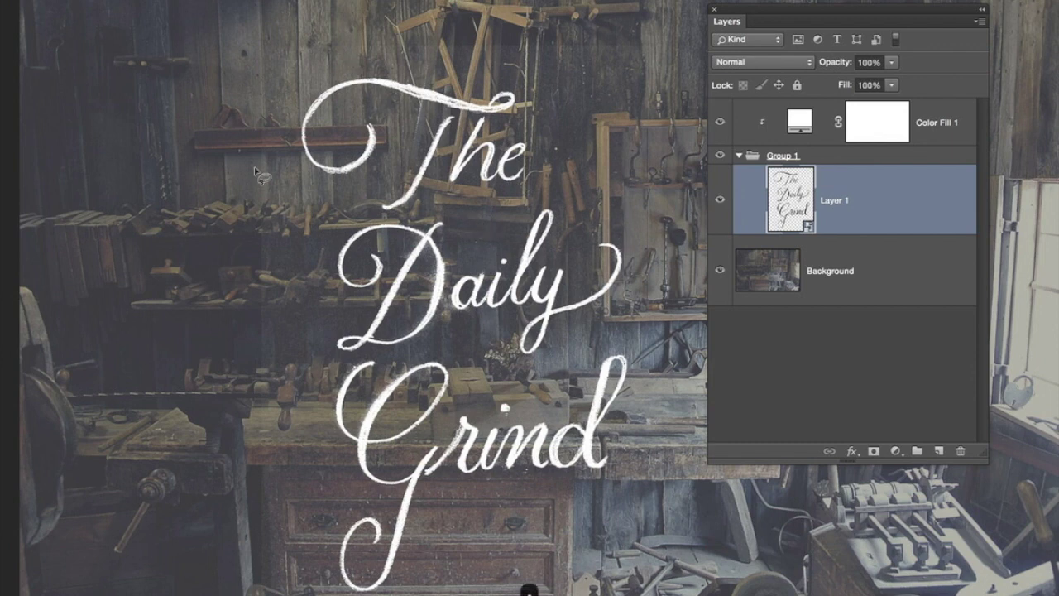
# - Lasso the word "The" and copy it to a separate layer inside the group
pyautogui.moveTo(260, 176)
pyautogui.mouseDown()
pyautogui.moveTo(377, 224)
pyautogui.moveTo(451, 215)
pyautogui.moveTo(541, 64)
pyautogui.moveTo(402, 35)
pyautogui.mouseUp()
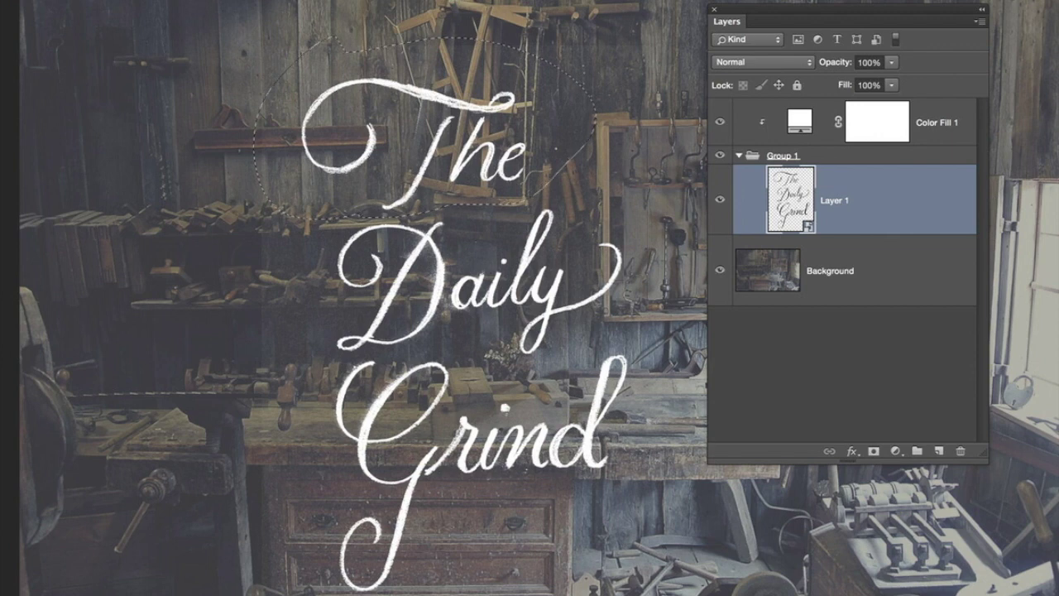
pyautogui.hotkey('ctrl', 'j')
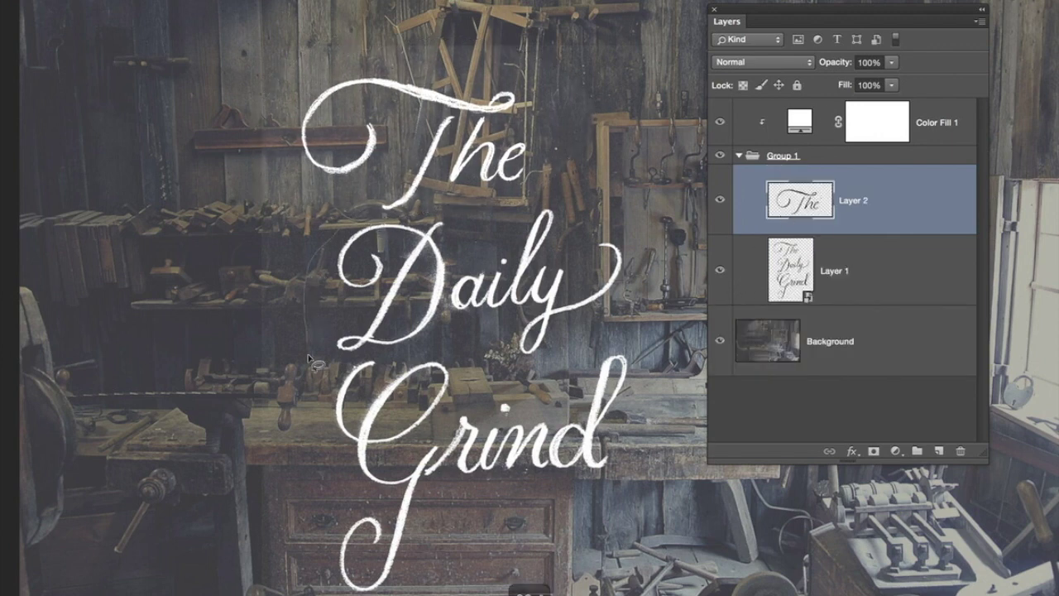
# - Try to copy the lassoed word "Daily" to its own layer while the layer holding "The" is active
pyautogui.moveTo(308, 358)
pyautogui.mouseDown()
pyautogui.moveTo(545, 356)
pyautogui.moveTo(595, 316)
pyautogui.moveTo(650, 237)
pyautogui.moveTo(589, 229)
pyautogui.moveTo(567, 202)
pyautogui.moveTo(520, 197)
pyautogui.moveTo(405, 211)
pyautogui.moveTo(388, 242)
pyautogui.mouseUp()
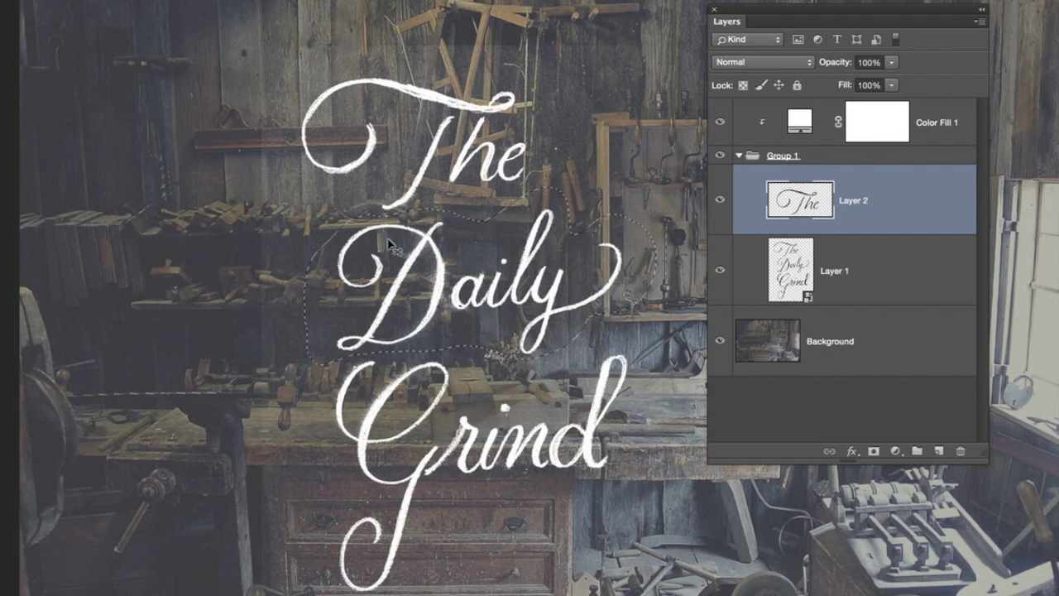
pyautogui.press('super+j')
# - Lasso the word "Grind" on the full lettering in Layer 1, copy it to its own layer, and hide Layer 1
pyautogui.click(787, 335)
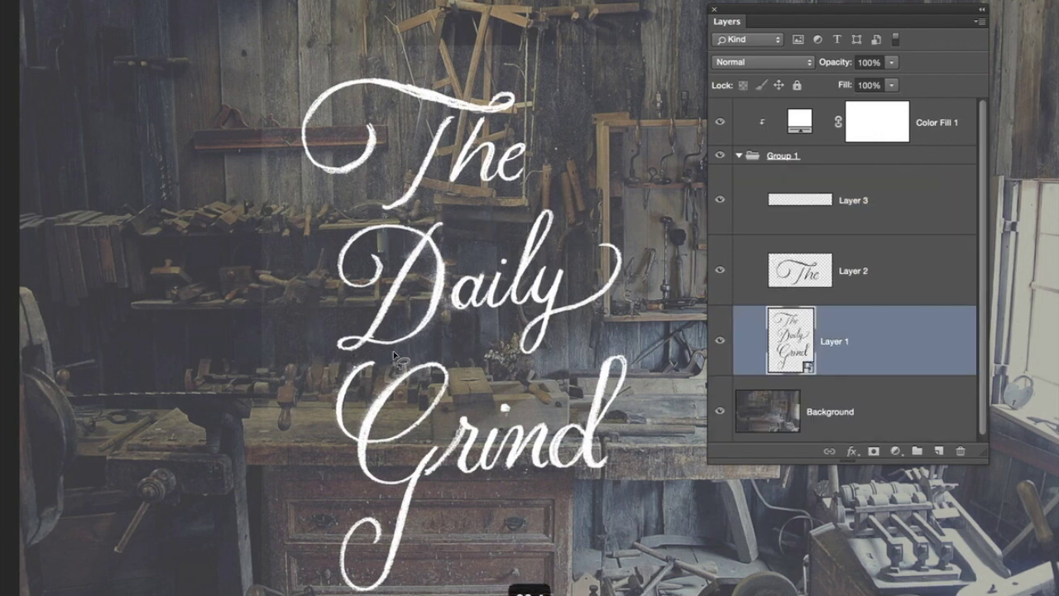
pyautogui.moveTo(393, 352)
pyautogui.mouseDown()
pyautogui.moveTo(314, 386)
pyautogui.moveTo(274, 469)
pyautogui.moveTo(343, 578)
pyautogui.moveTo(552, 581)
pyautogui.moveTo(659, 443)
pyautogui.moveTo(646, 353)
pyautogui.moveTo(600, 340)
pyautogui.moveTo(456, 353)
pyautogui.mouseUp()
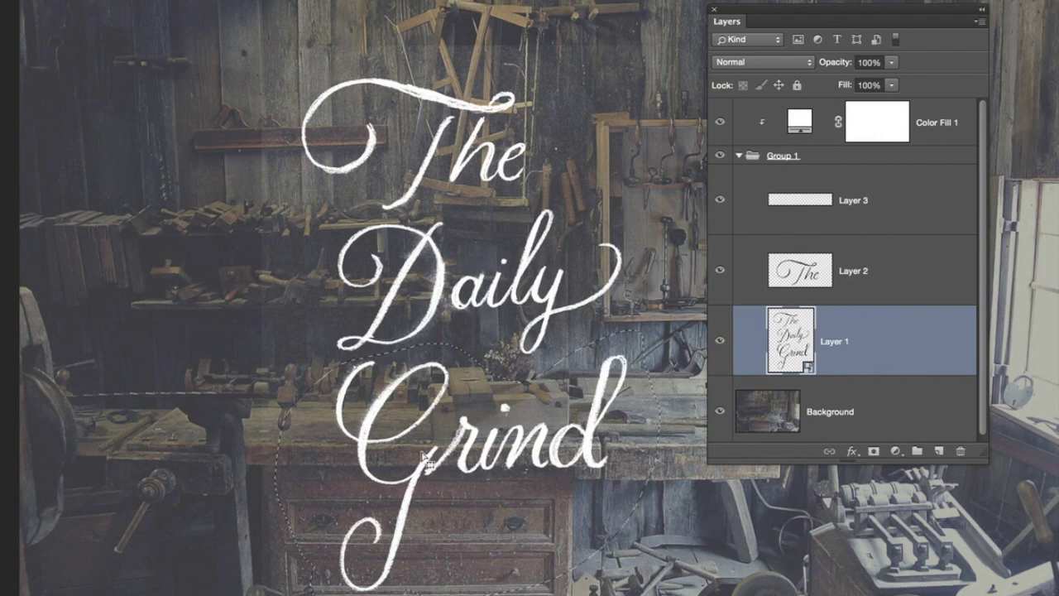
pyautogui.hotkey('ctrl', 'j')
pyautogui.click(720, 411)
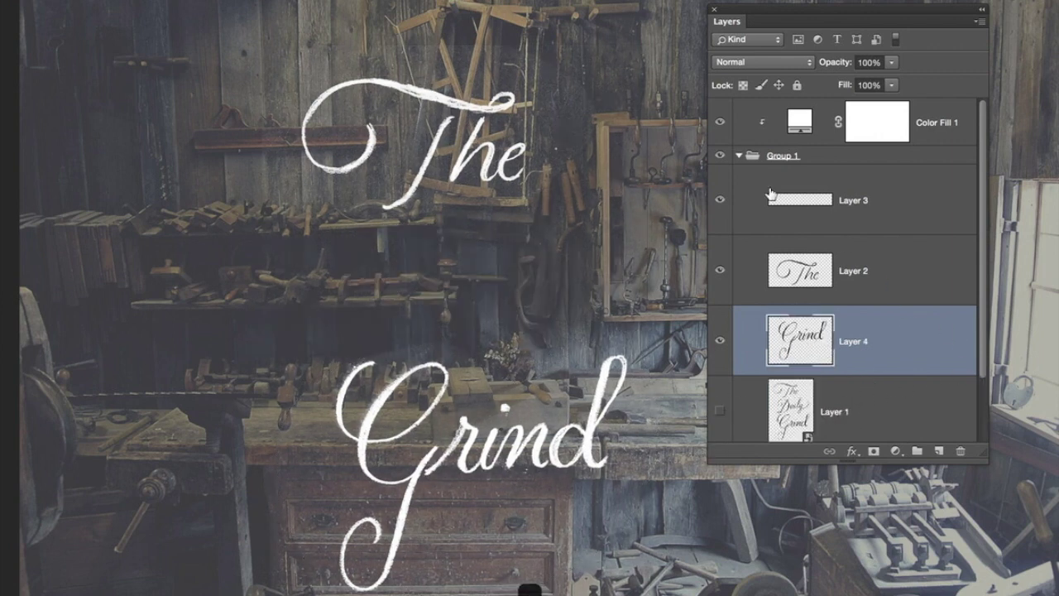
# - Delete the nearly empty Layer 3 from the lettering group
pyautogui.click(836, 283)
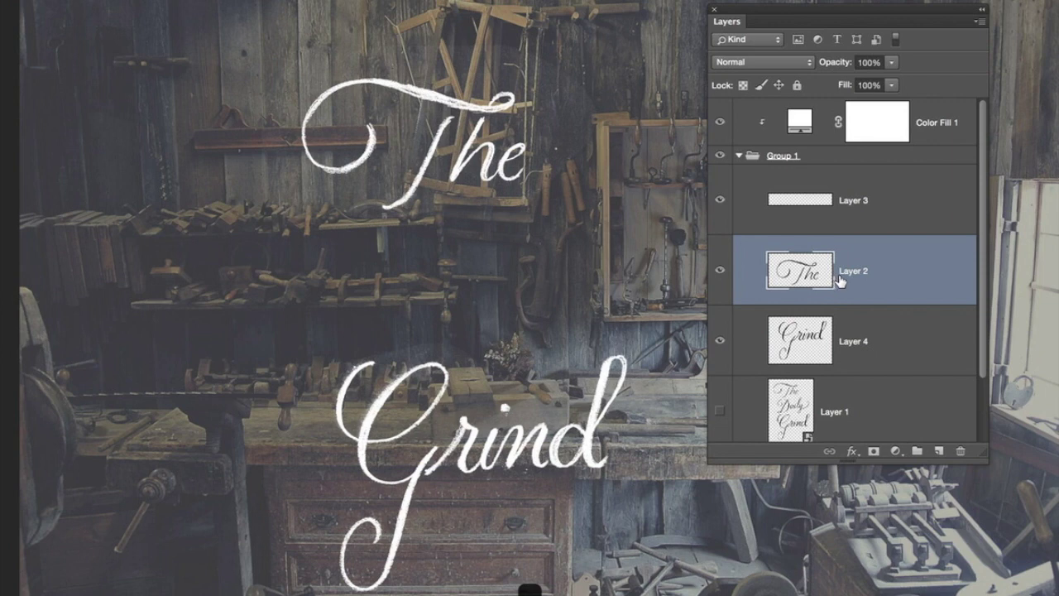
pyautogui.scroll(-2, 974, 310)
pyautogui.moveTo(878, 172); pyautogui.dragTo(952, 452)
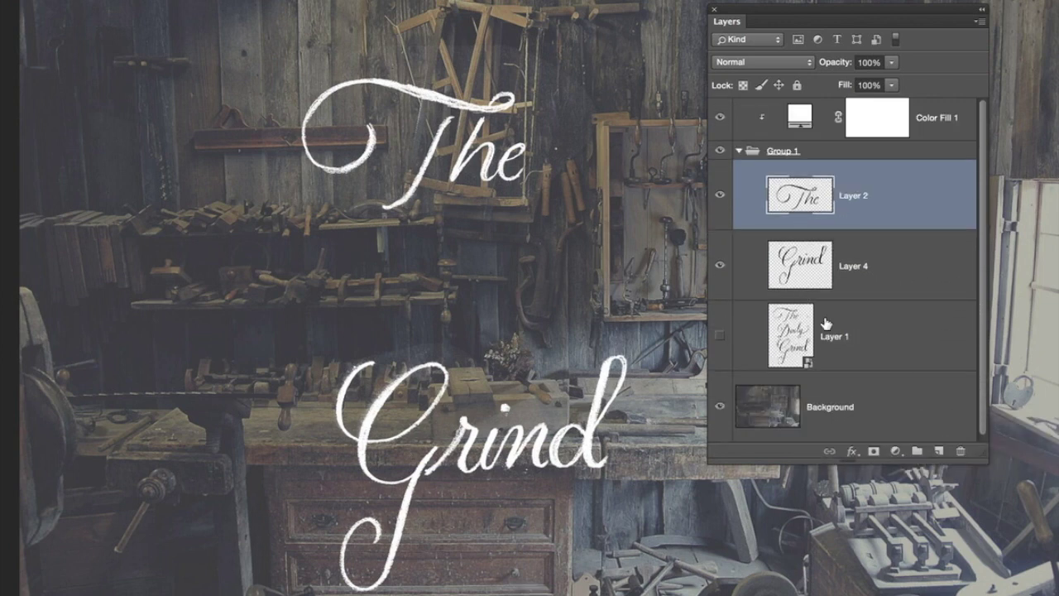
# - Show Layer 1 again, lasso the word "Daily" and copy it to its own layer, and hide Layer 1
pyautogui.click(777, 341)
pyautogui.click(720, 335)
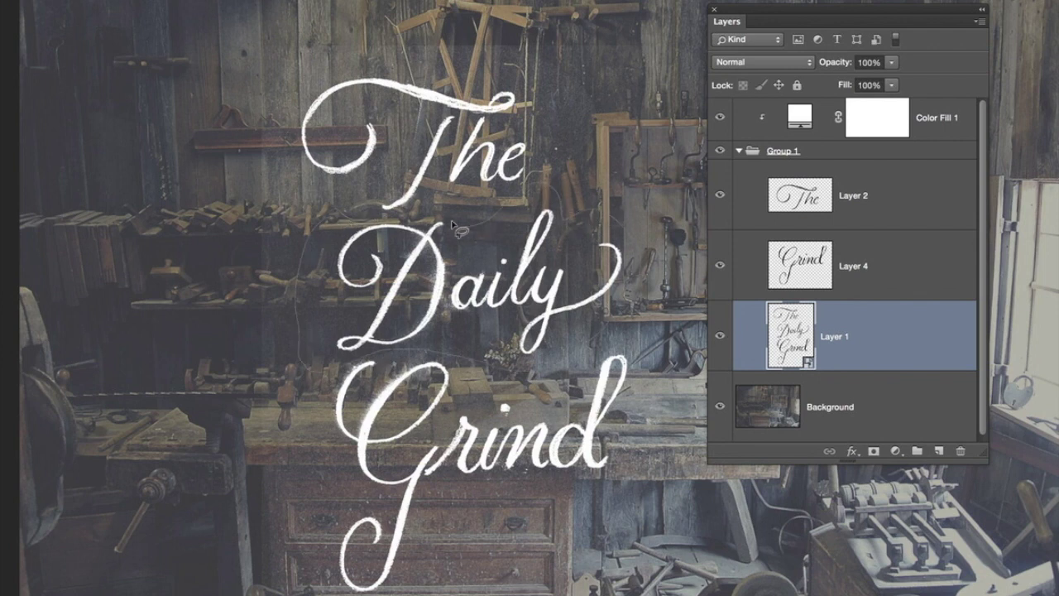
pyautogui.moveTo(352, 216); pyautogui.dragTo(361, 212)
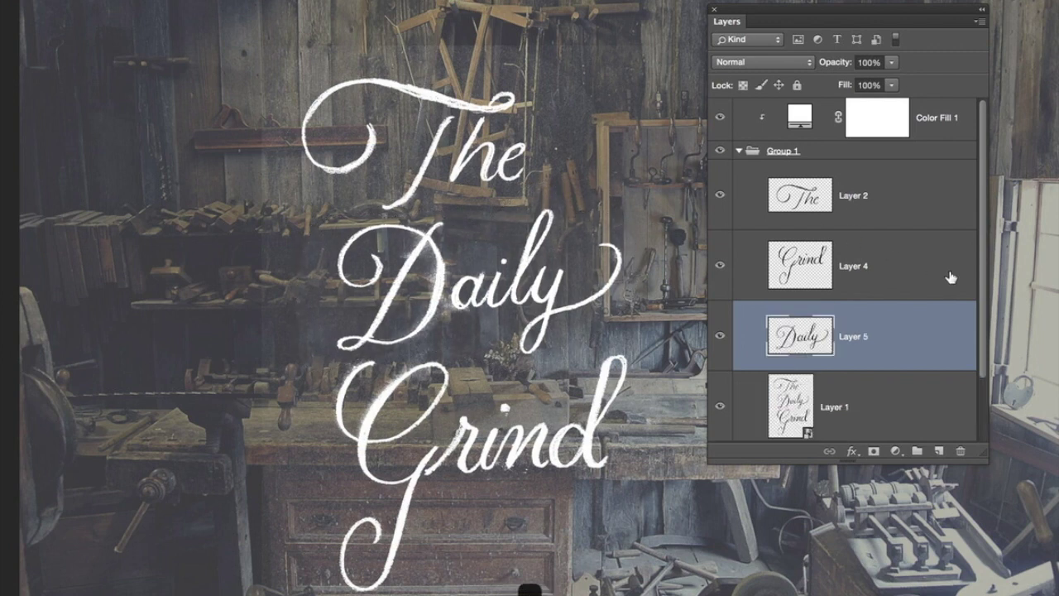
pyautogui.click(720, 406)
# - Scale the word "The" down proportionally to about 24.6 × 12.8 cm and move it down to nest against the top of "Daily"
pyautogui.click(857, 211)
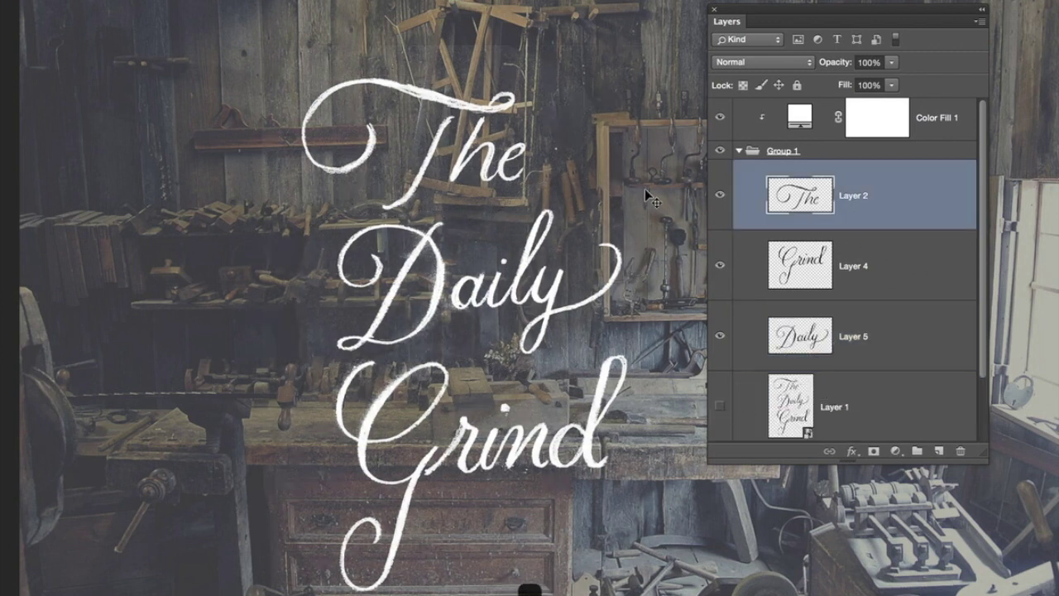
pyautogui.hotkey('ctrl', 't')
pyautogui.moveTo(607, 43); pyautogui.dragTo(525, 88)
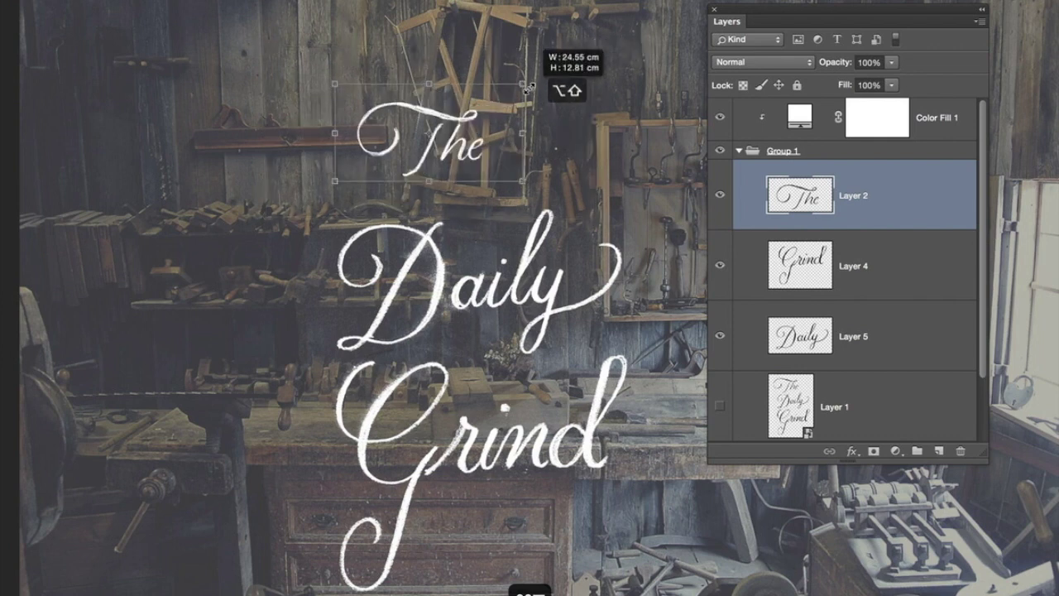
pyautogui.moveTo(462, 124); pyautogui.dragTo(483, 205)
pyautogui.press('Return')
# - Scale the word "Grind" down slightly and move it up so its G tucks beneath the D of "Daily"
pyautogui.click(800, 273)
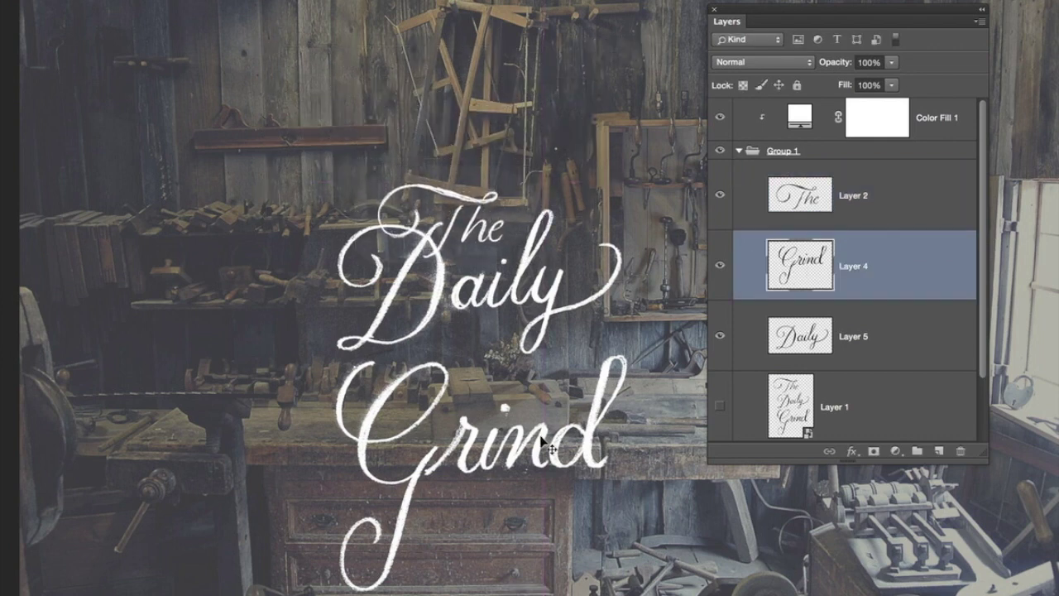
pyautogui.hotkey('ctrl', 't')
pyautogui.moveTo(658, 333); pyautogui.dragTo(629, 355)
pyautogui.press('Return')
pyautogui.moveTo(514, 449); pyautogui.dragTo(536, 402)
pyautogui.press('Return')
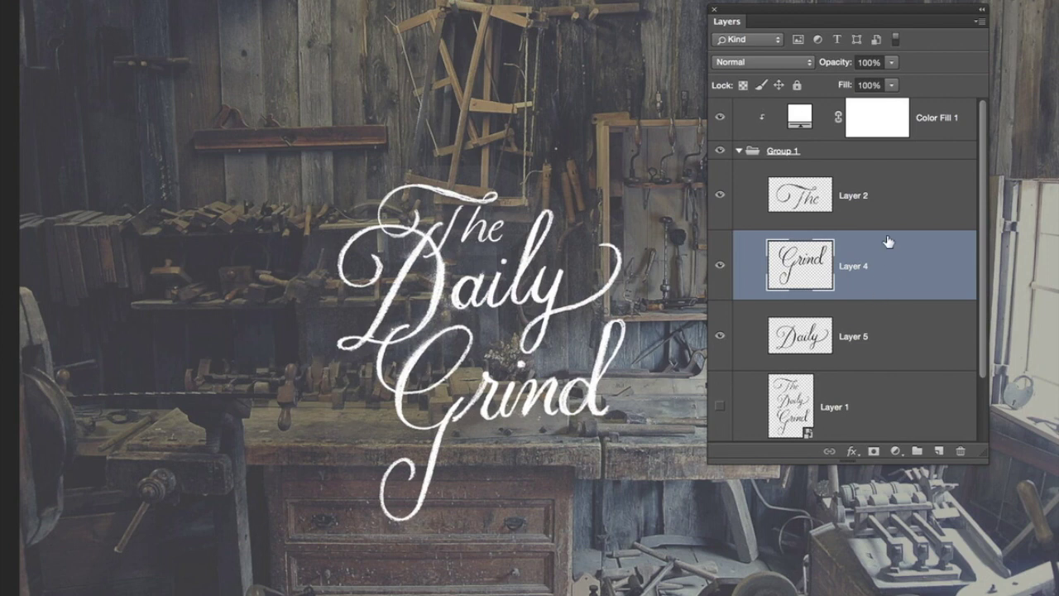
# - Collapse the lettering group and move the whole lettering slightly up and to the left over the photo
pyautogui.click(738, 152)
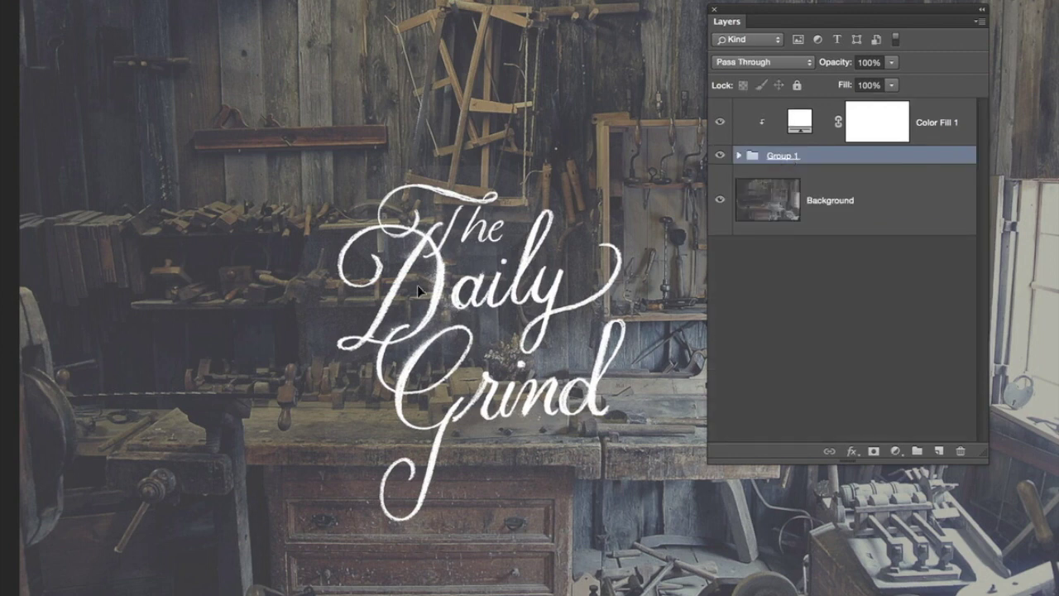
pyautogui.moveTo(420, 291); pyautogui.dragTo(400, 266)
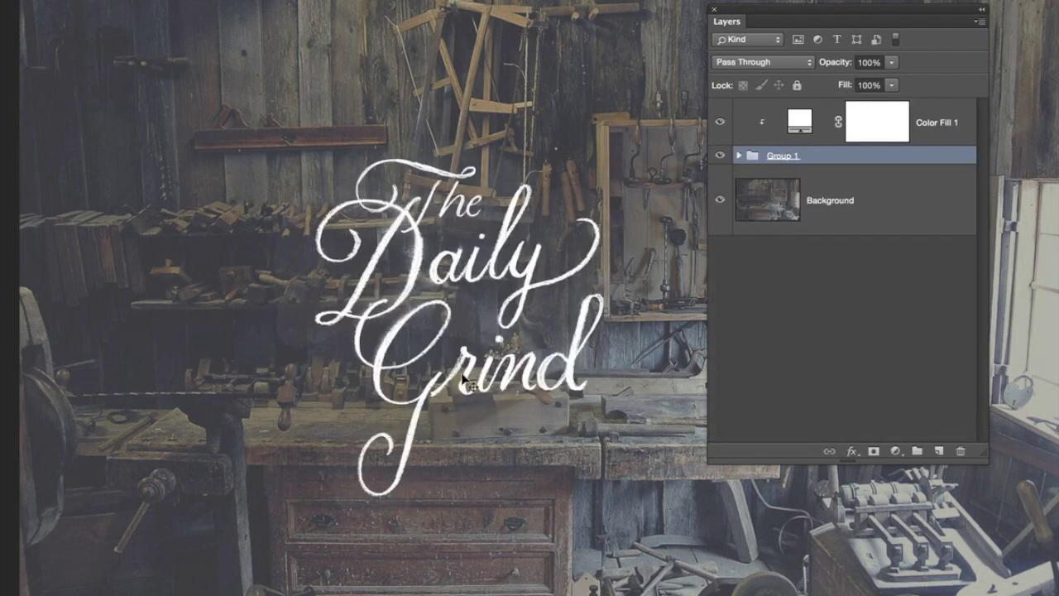
# - Examine the chalk texture and the overlaps between the words up close
pyautogui.keyDown('super'); pyautogui.click(443, 396); pyautogui.keyUp('super')
pyautogui.keyDown('super'); pyautogui.click(444, 395); pyautogui.keyUp('super')
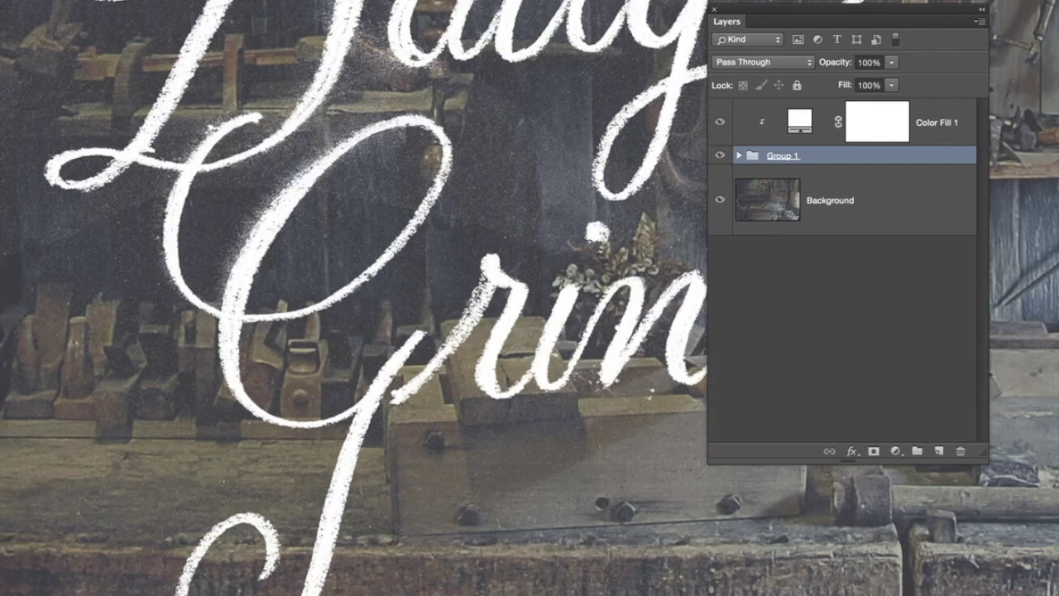
pyautogui.moveTo(518, 315); pyautogui.dragTo(467, 544)
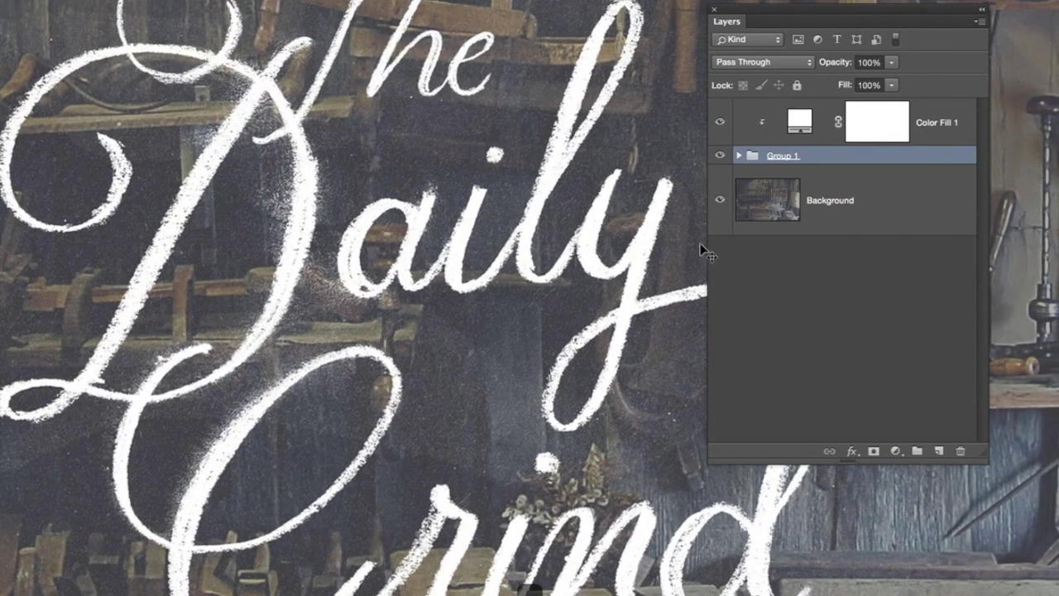